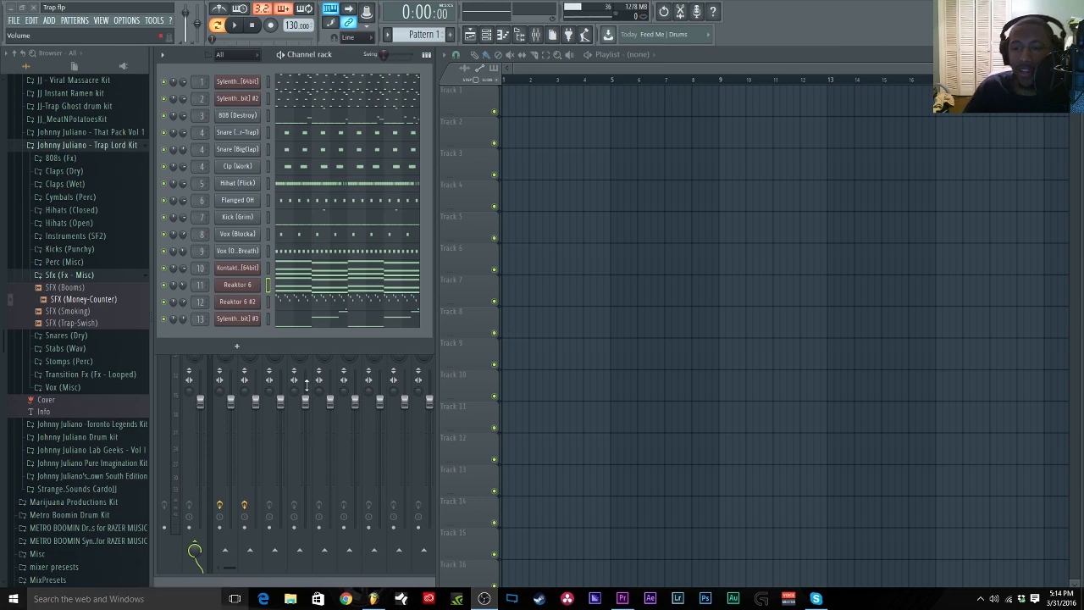
Mute the channels from Vox (D_Breath) downward, keep every channel through Vox (Blocka) enabled, and audition the pattern
right_click(164, 250)
click(169, 269)
click(164, 250)
click(165, 235)
click(164, 200)
click(164, 218)
click(164, 183)
click(163, 166)
click(165, 150)
click(164, 133)
click(164, 99)
click(165, 115)
click(165, 85)
key(space)
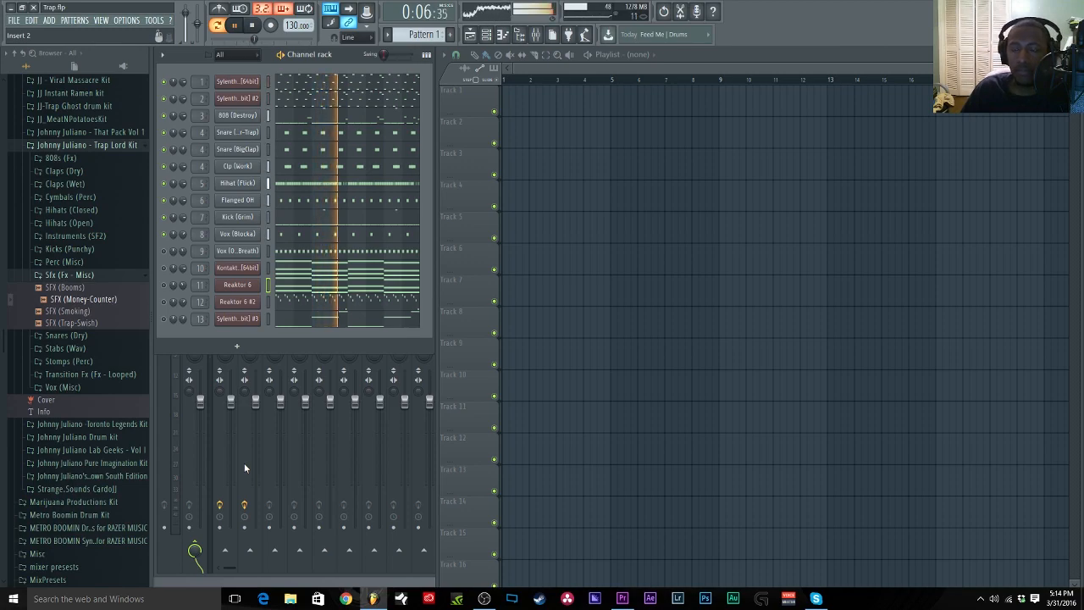
key(space)
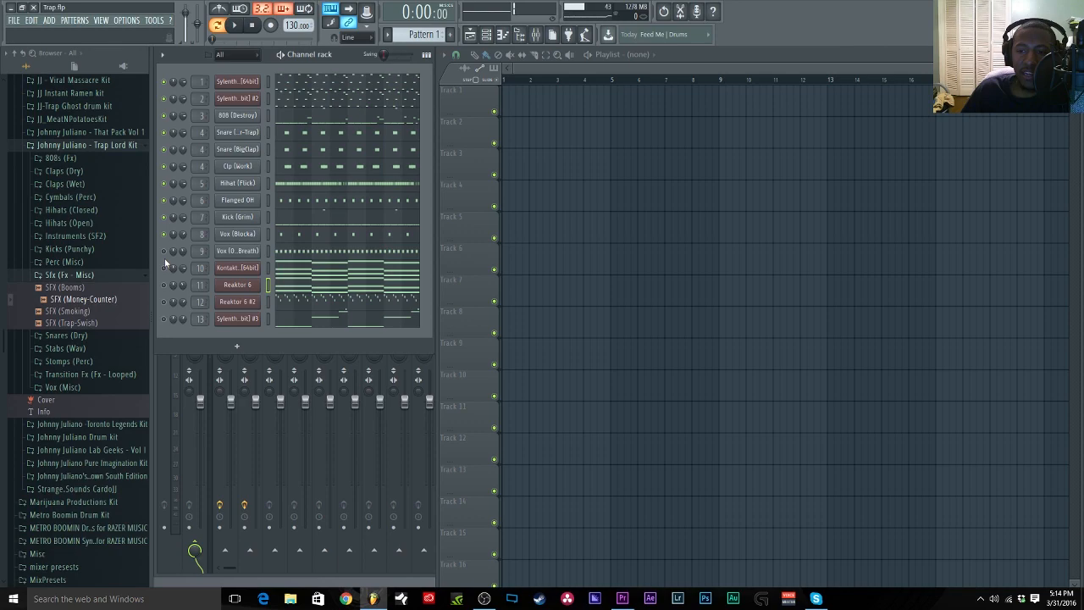
Solo the Kontakt 5 channel, view its Choir instrument, and close the plugin window
right_click(165, 266)
click(173, 274)
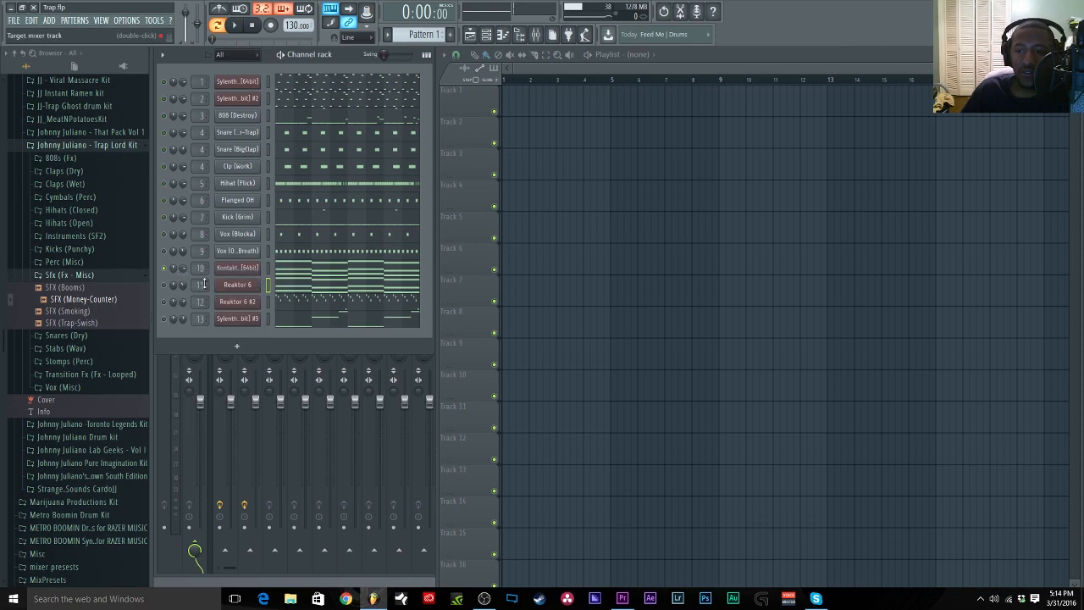
click(237, 268)
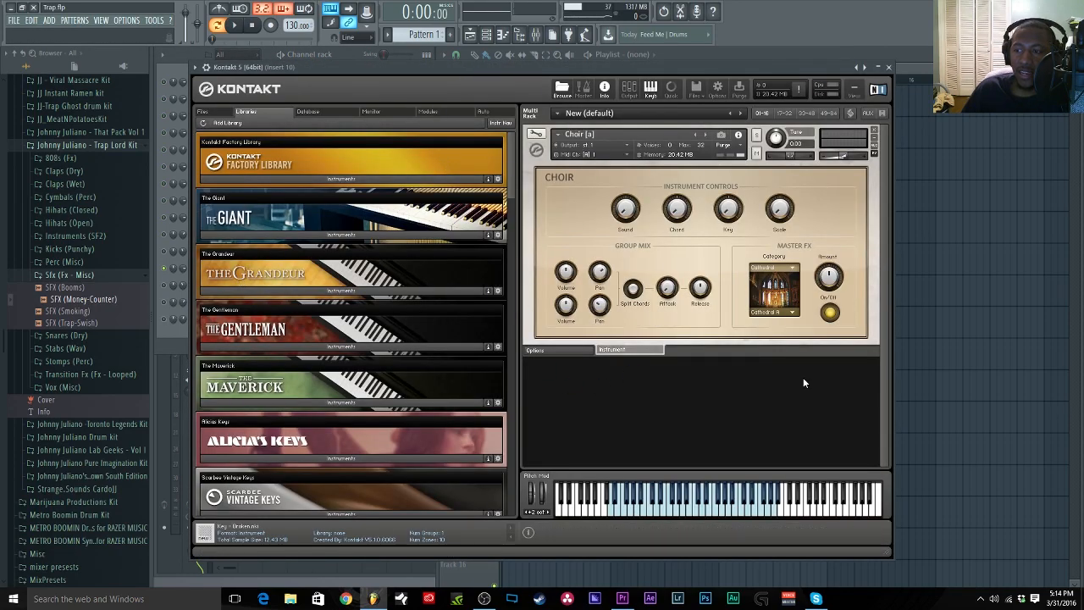
click(889, 67)
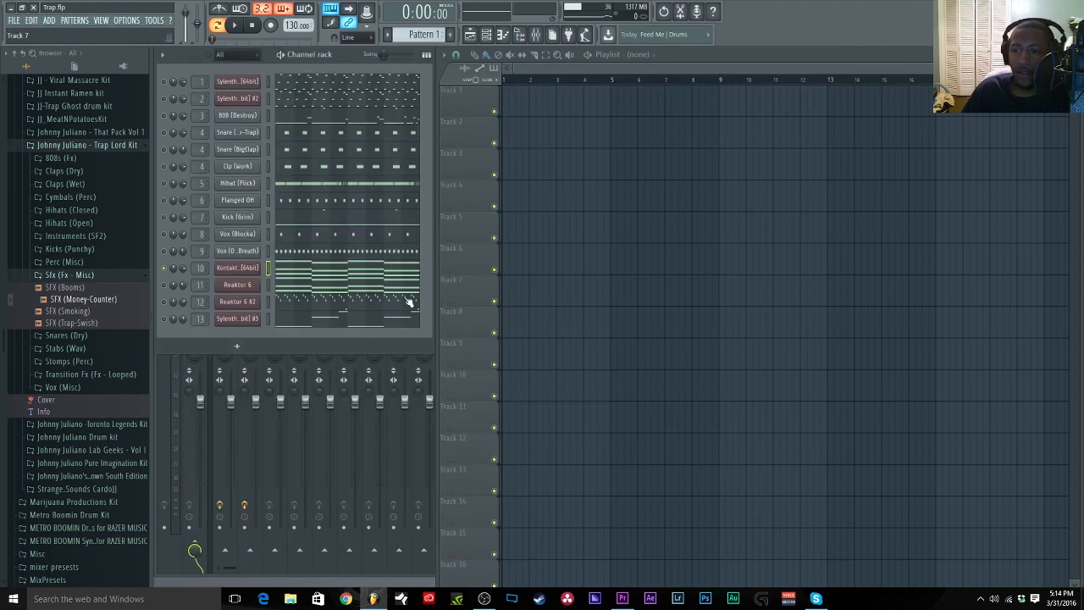
Show the Kontakt channel's full chord progression in the piano roll and audition it
click(297, 272)
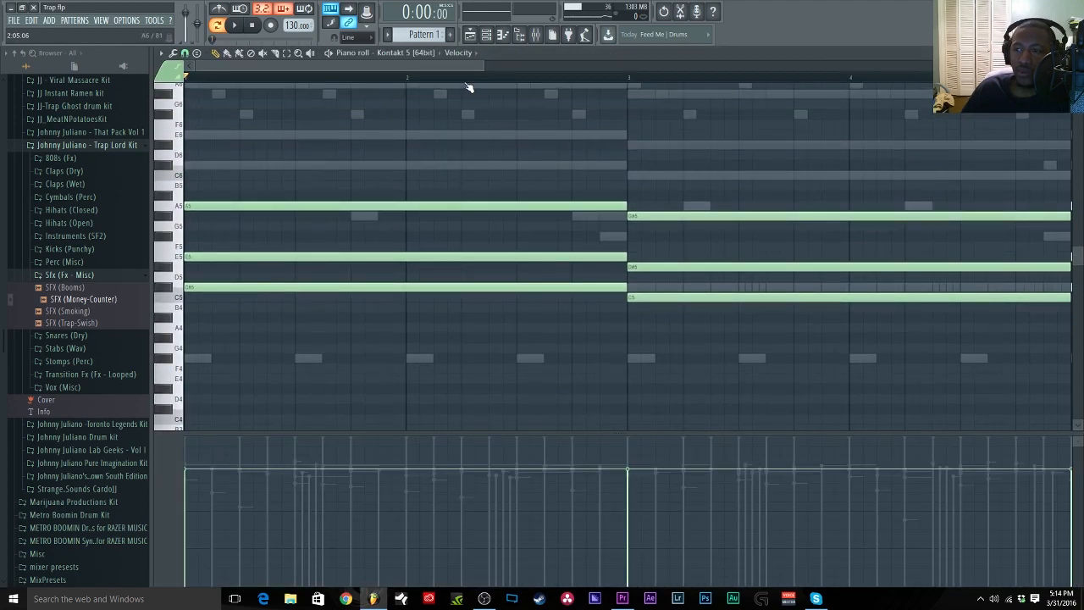
scroll(464, 79, down, 7)
scroll(459, 78, up, 1)
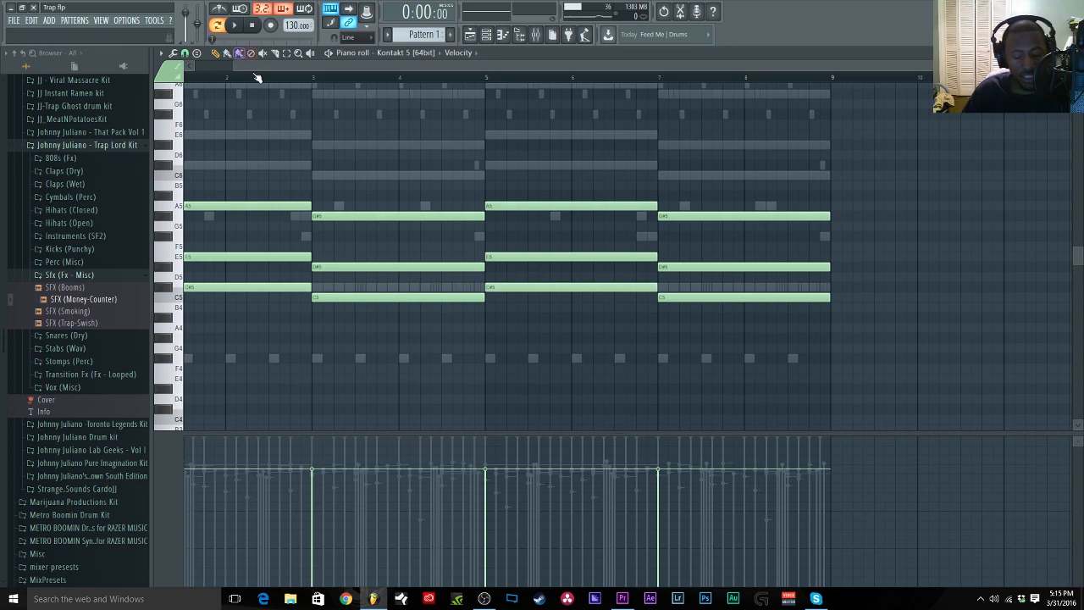
key(space)
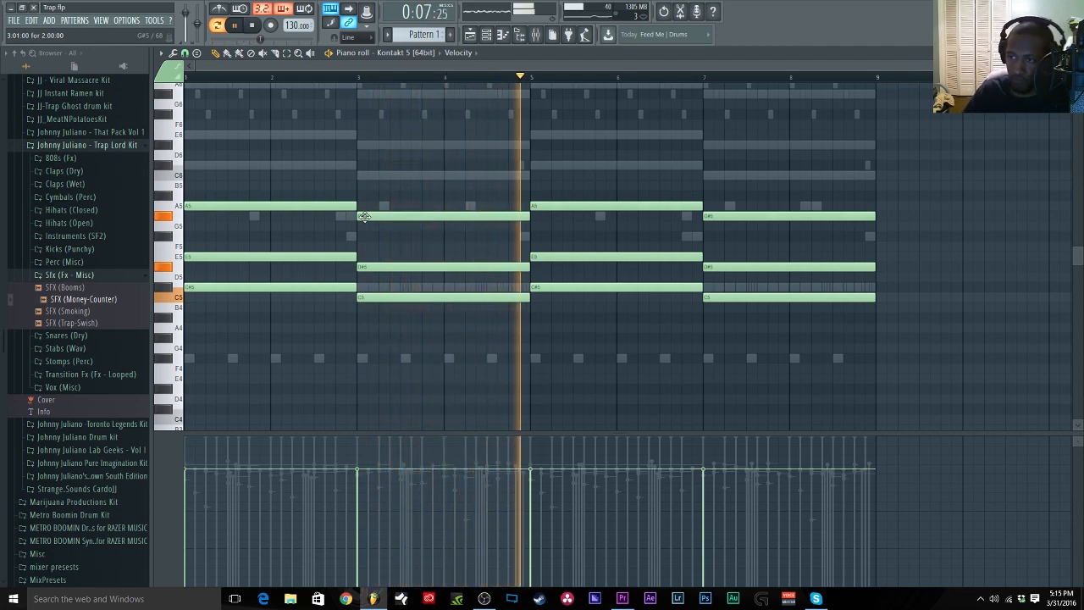
key(space)
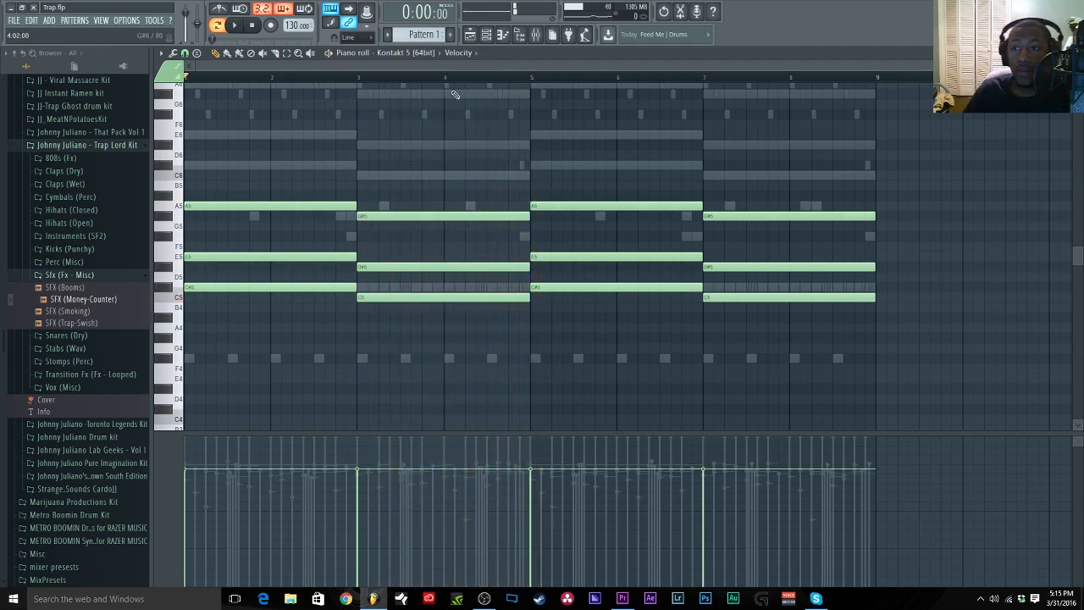
Return to the channel rack, open the Rounds instrument on the soloed Reaktor 6 channel, and audition its part
click(487, 35)
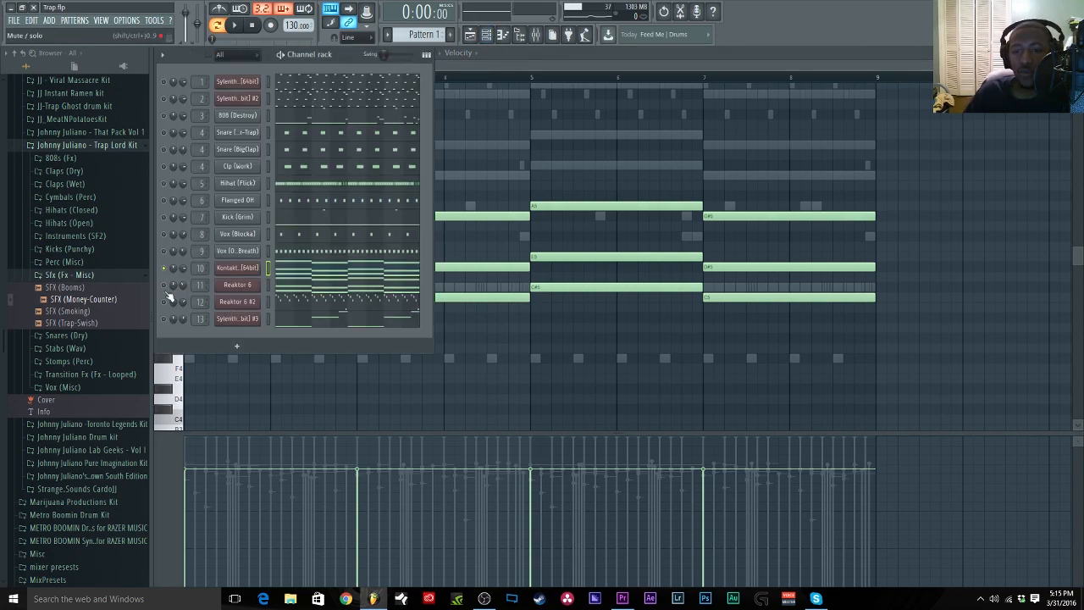
click(234, 286)
drag(518, 105, 480, 113)
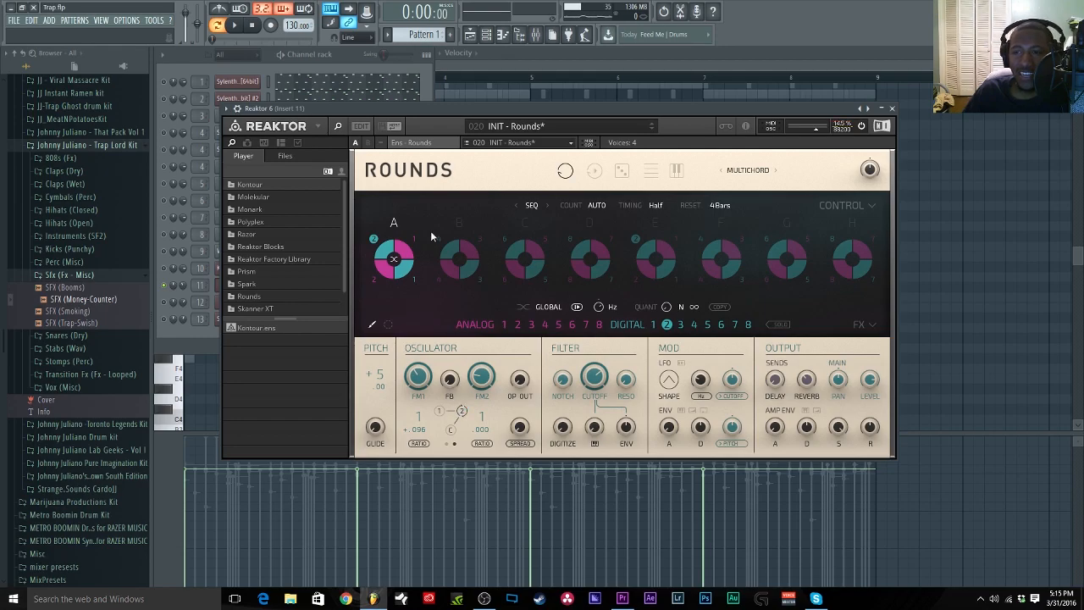
drag(443, 110, 520, 106)
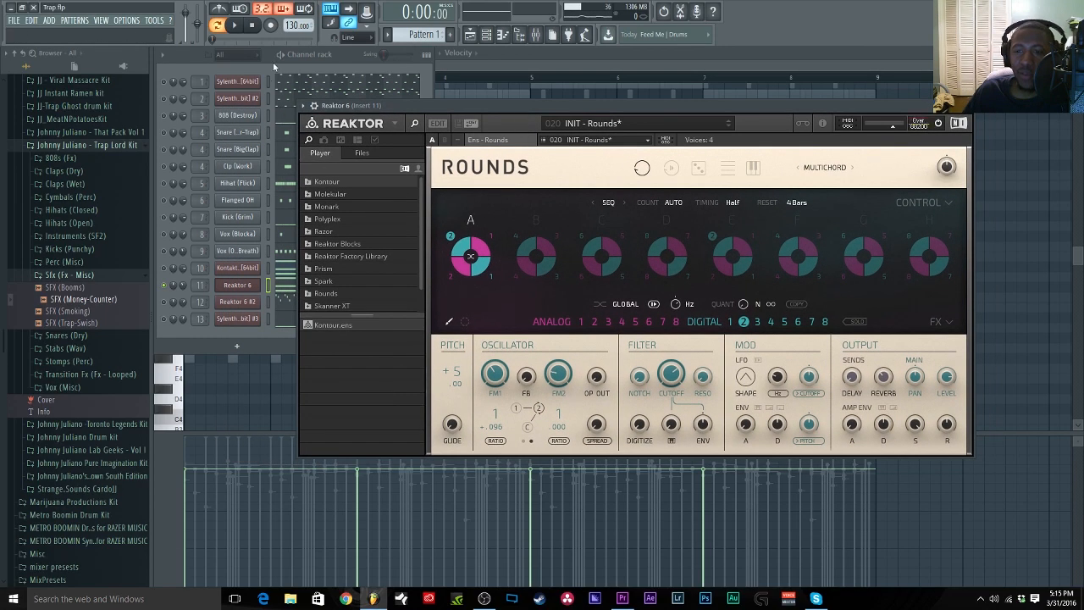
click(237, 26)
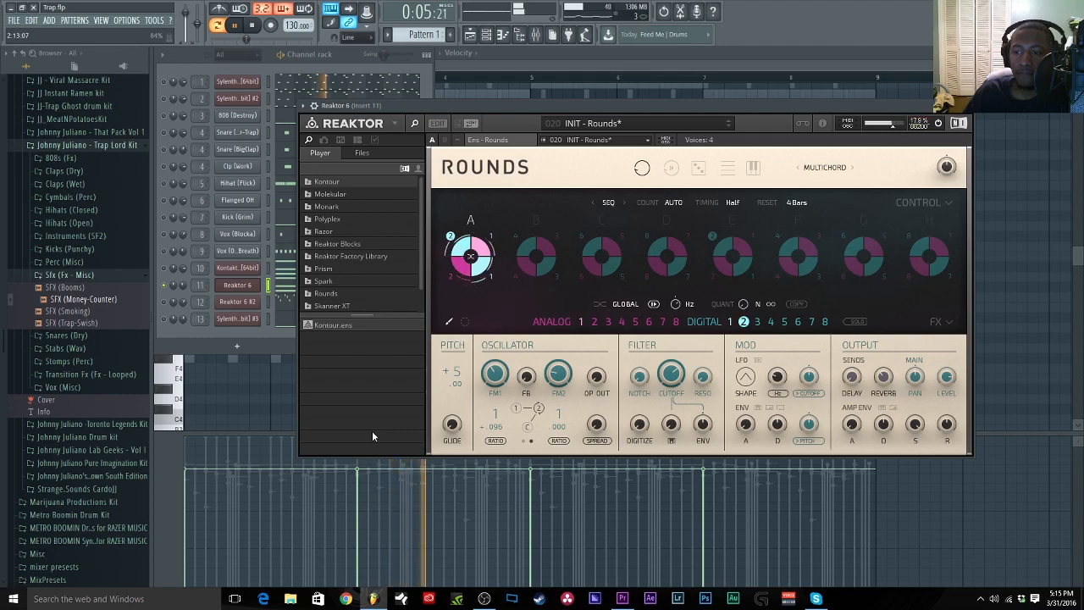
click(252, 26)
View the Kontour instrument on the soloed Reaktor 6 #2 channel, close it, and audition the channel's part
click(271, 333)
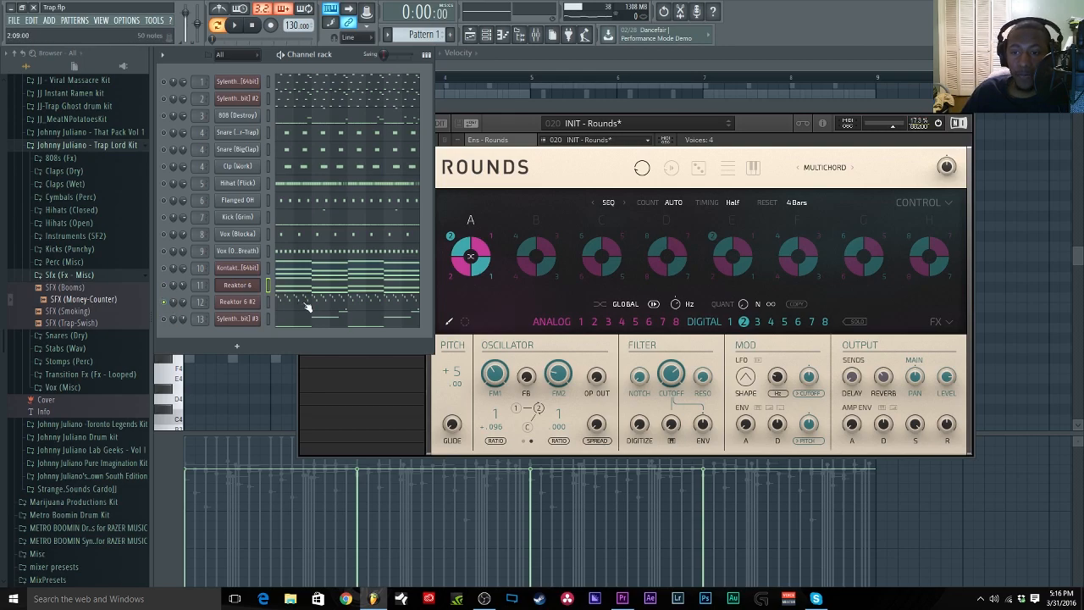
click(244, 302)
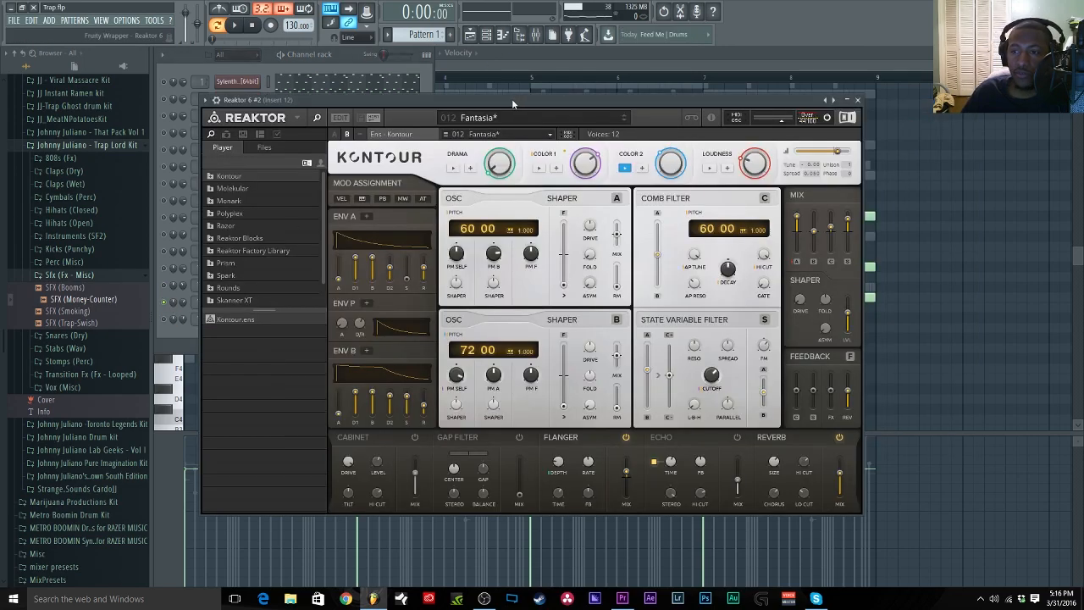
drag(532, 98, 574, 98)
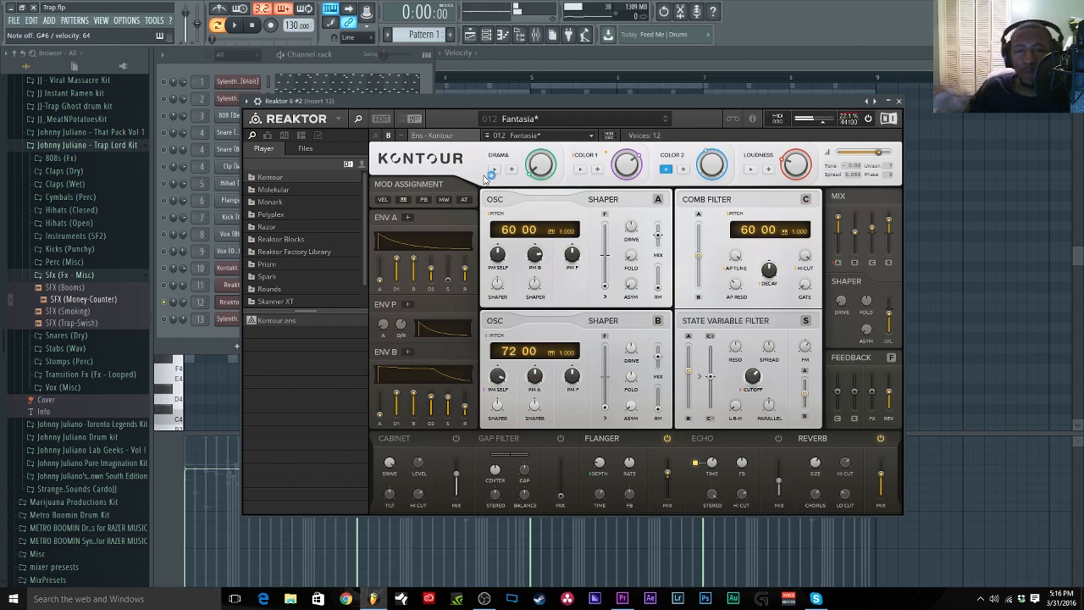
click(898, 101)
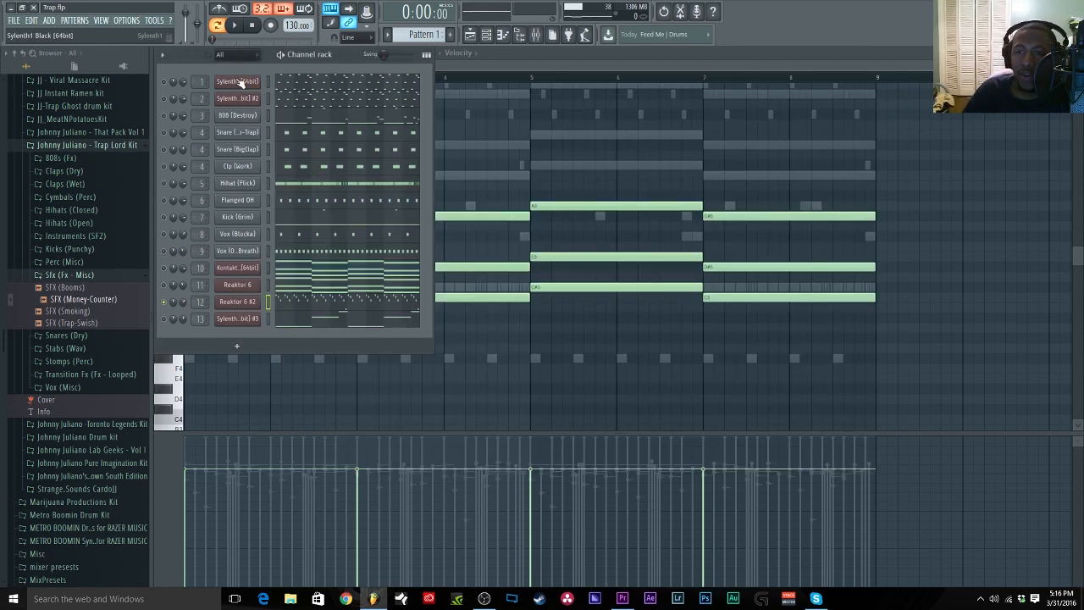
click(238, 26)
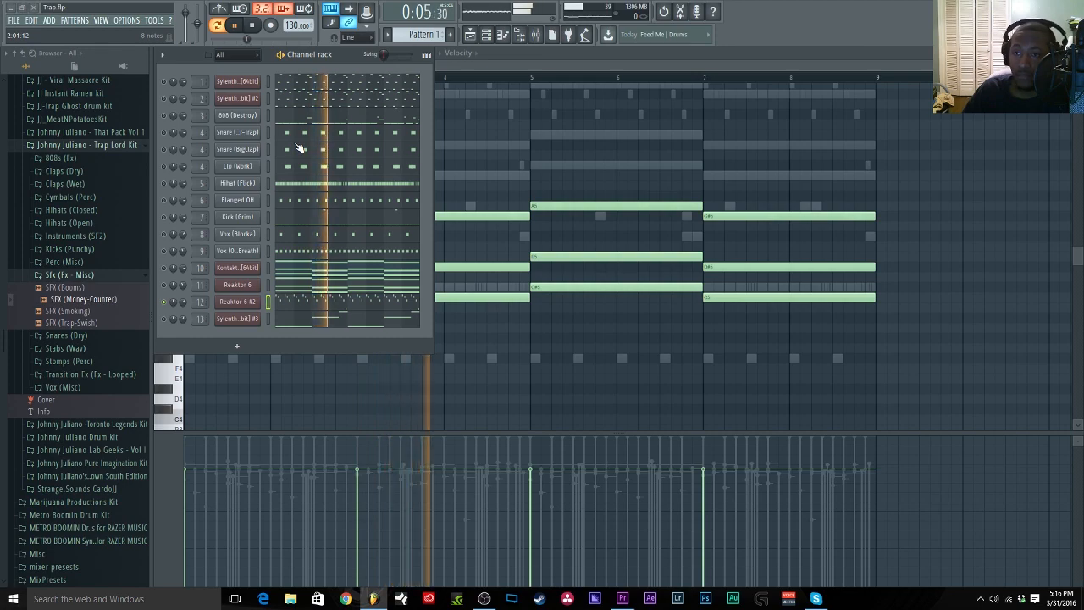
key(space)
Unmute the first two Sylenth1 channels and audition them together with Reaktor 6 #2
click(165, 83)
click(165, 99)
click(236, 28)
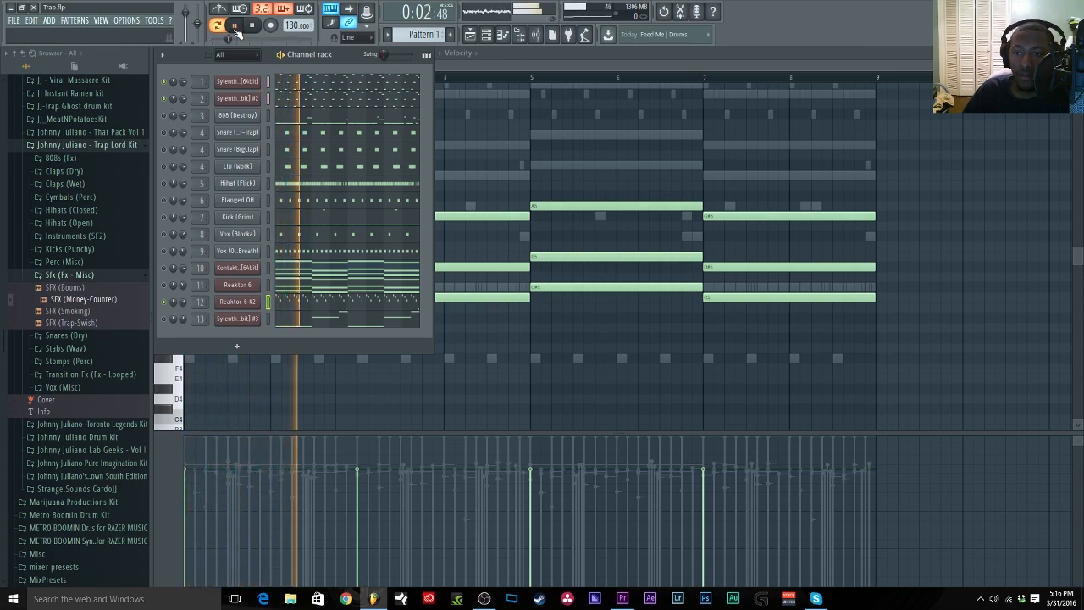
key(space)
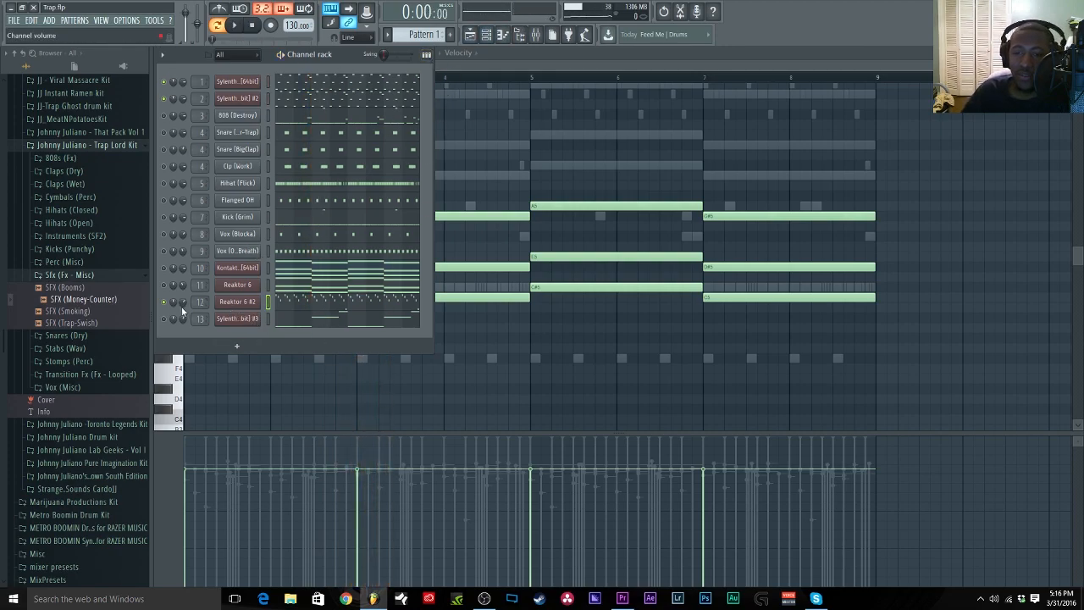
Unmute the Kontakt and Reaktor 6 channels and audition them with the other enabled melodic channels
click(165, 268)
click(164, 284)
key(space)
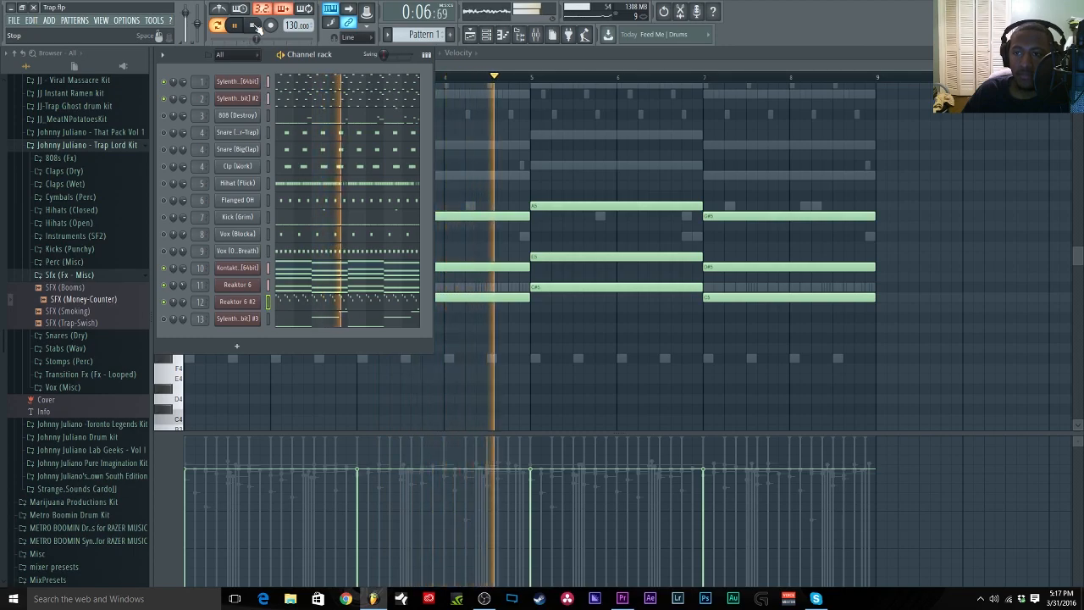
click(255, 25)
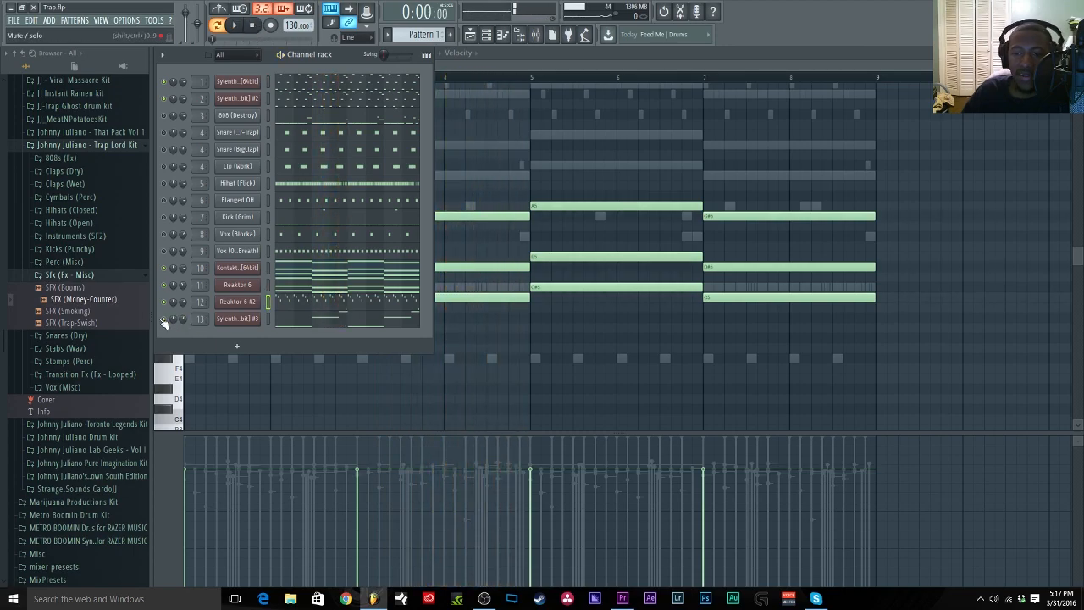
Play the pattern with Sylenth1 #3 enabled, open that channel's Air Lead synth, and stop playback
click(235, 27)
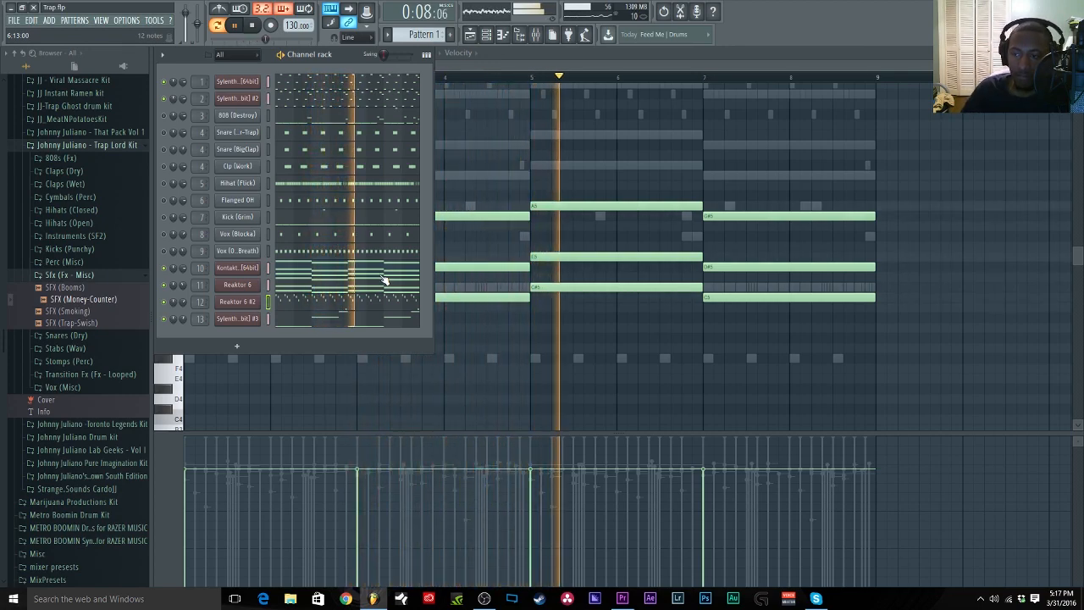
click(239, 318)
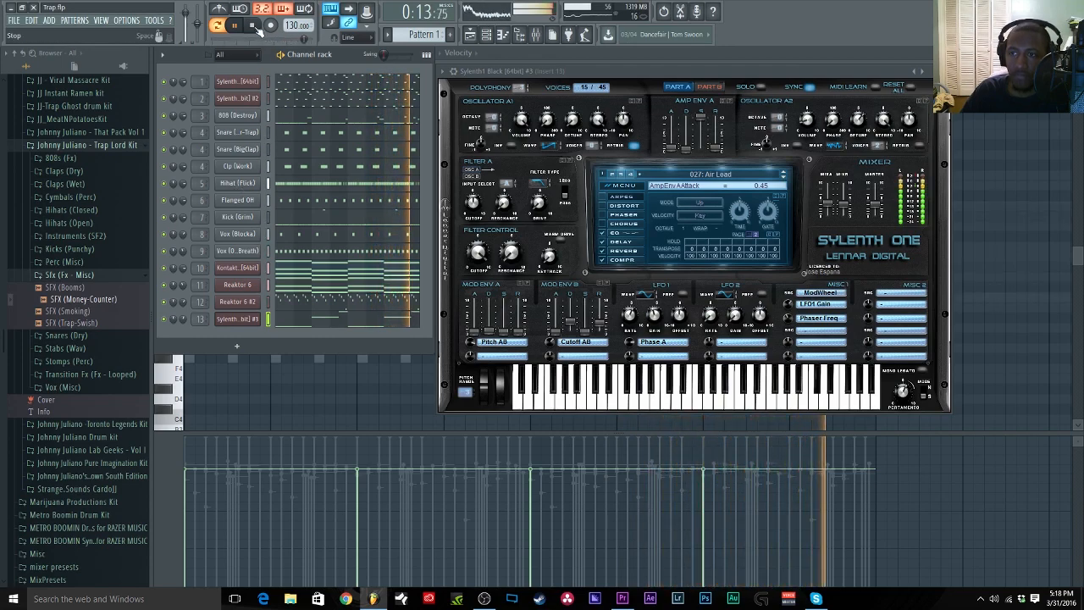
click(256, 27)
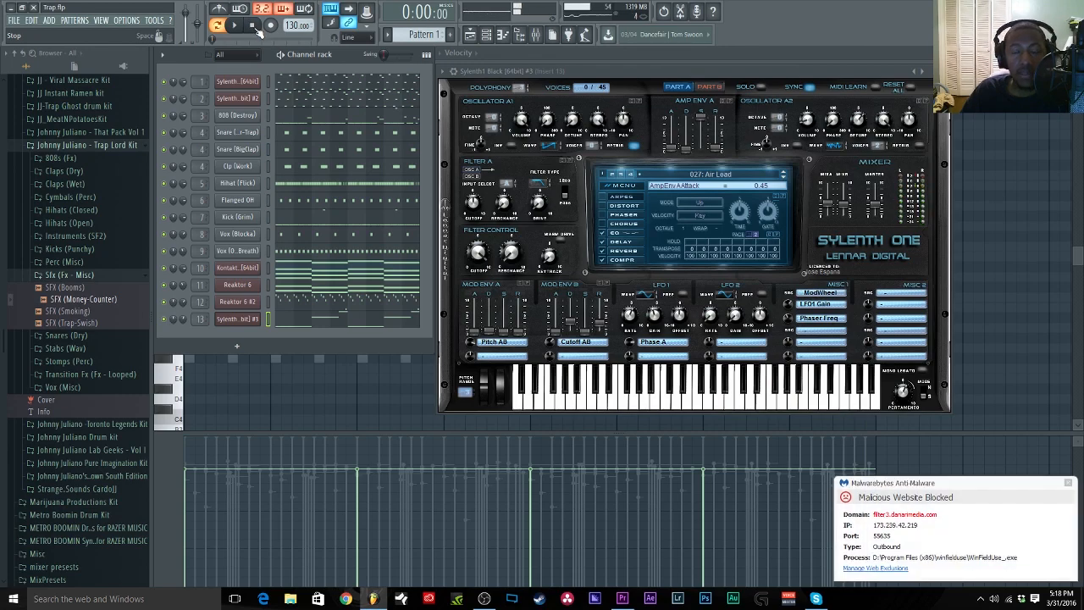